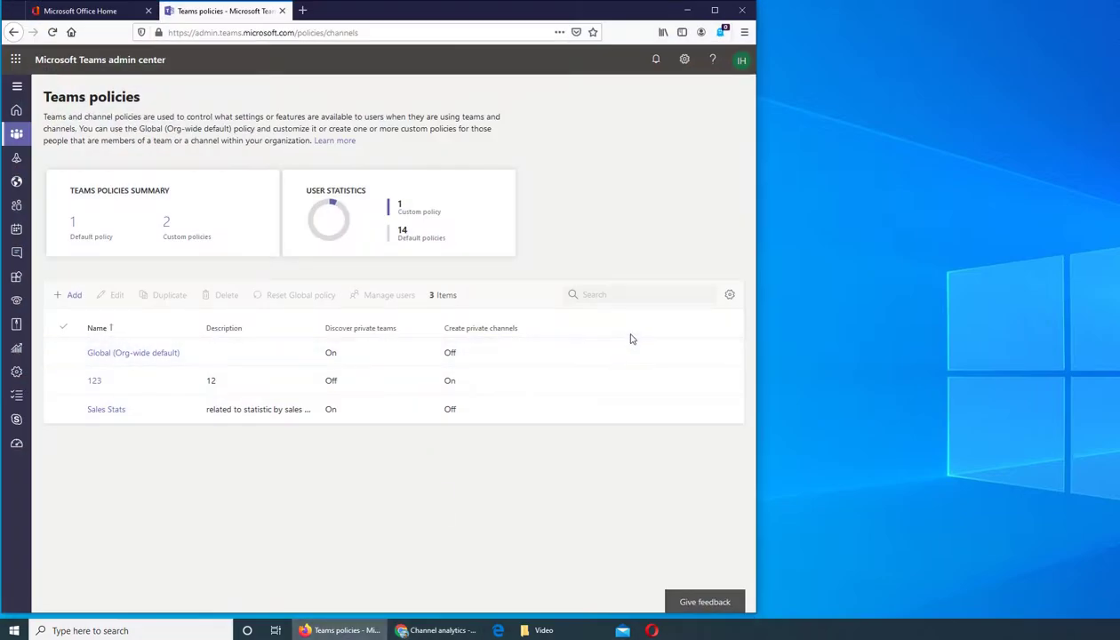
Step: Bring up the Devices menu in the left navigation to reach Phones
mouse_move(26, 168)
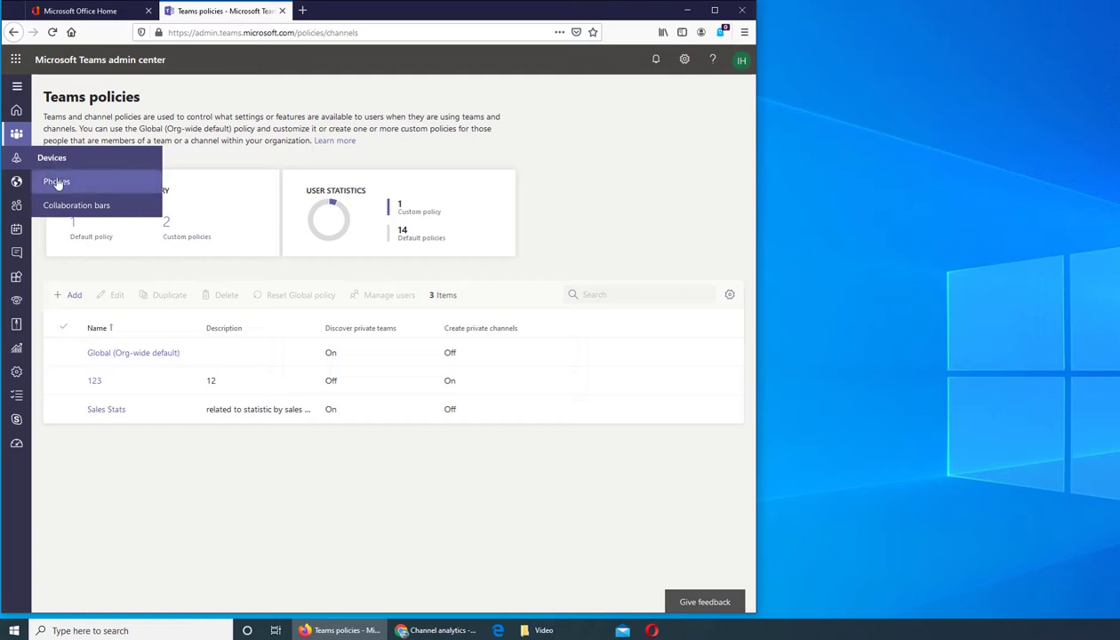
Step: Open the Devices Phones page and filter it to User phones, which lists none
click(56, 182)
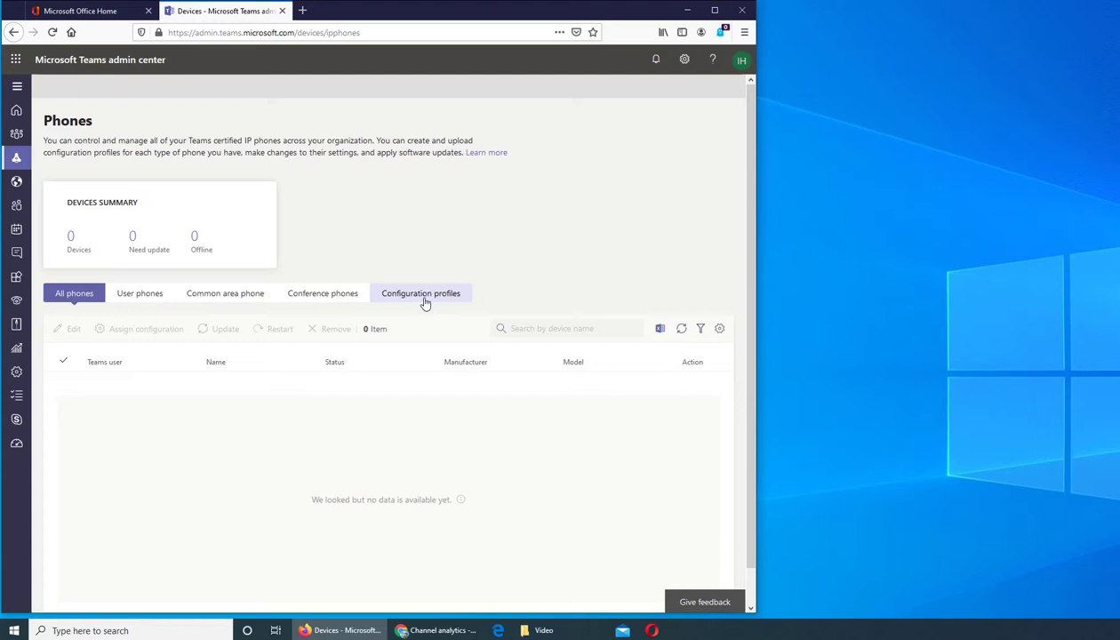
click(151, 299)
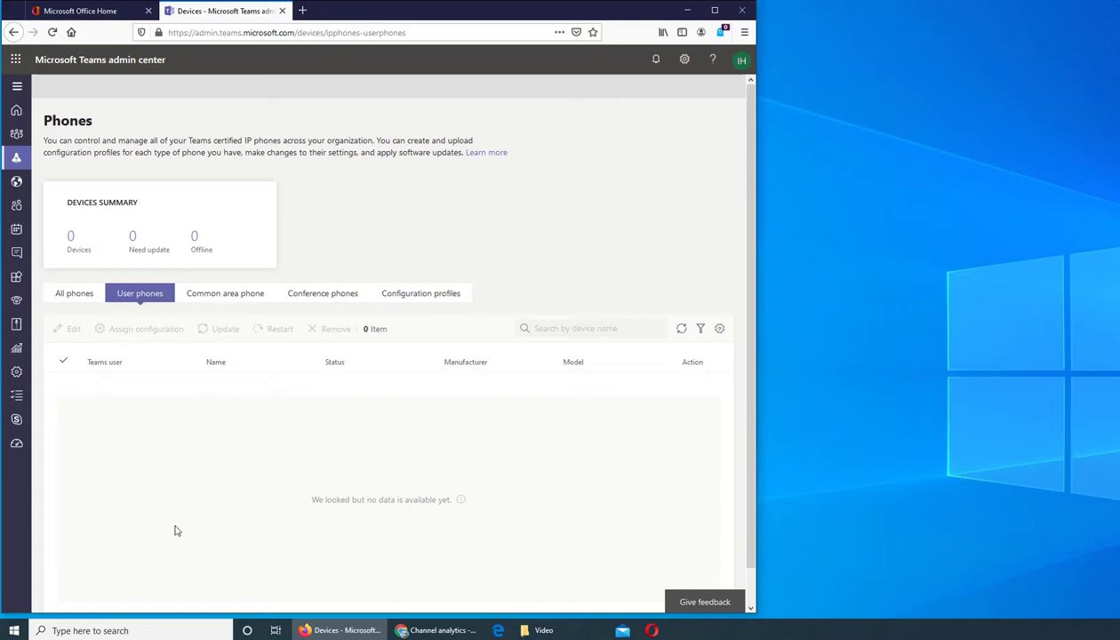
Step: Filter the Phones list to Common area phones, then to Conference phones, showing 0 items
click(249, 303)
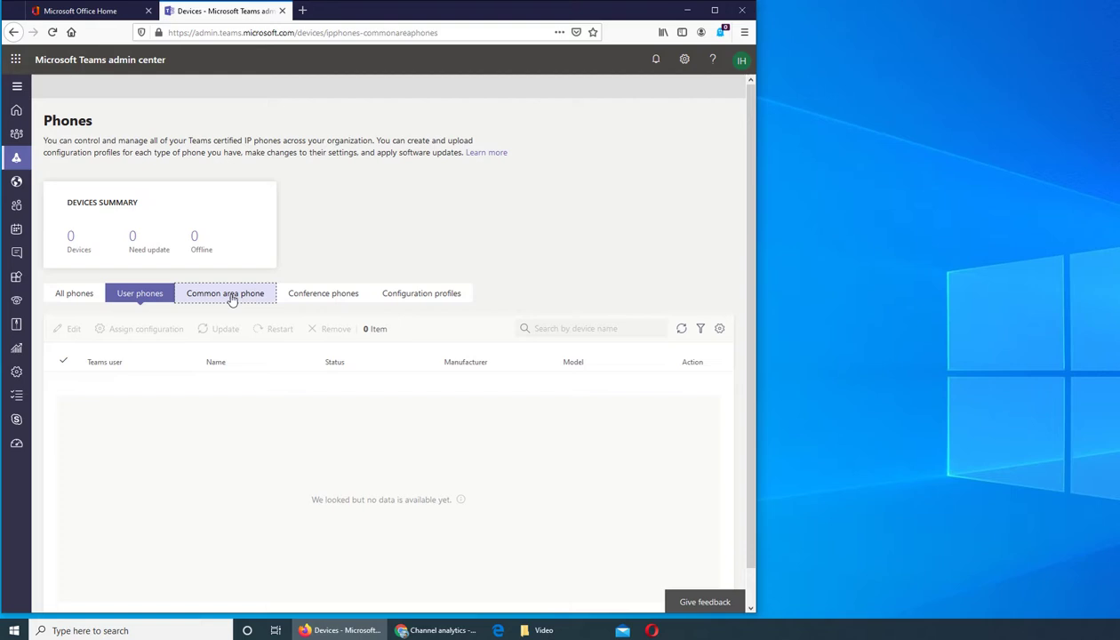
click(300, 305)
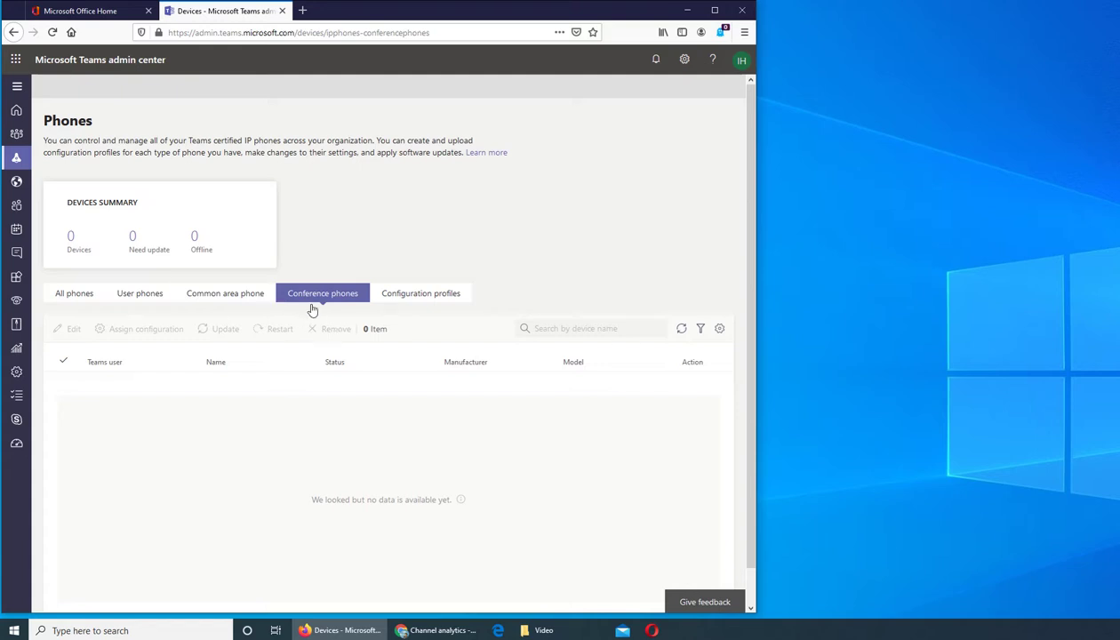
Step: Start a new phone configuration profile and review its default General and Device settings
click(409, 295)
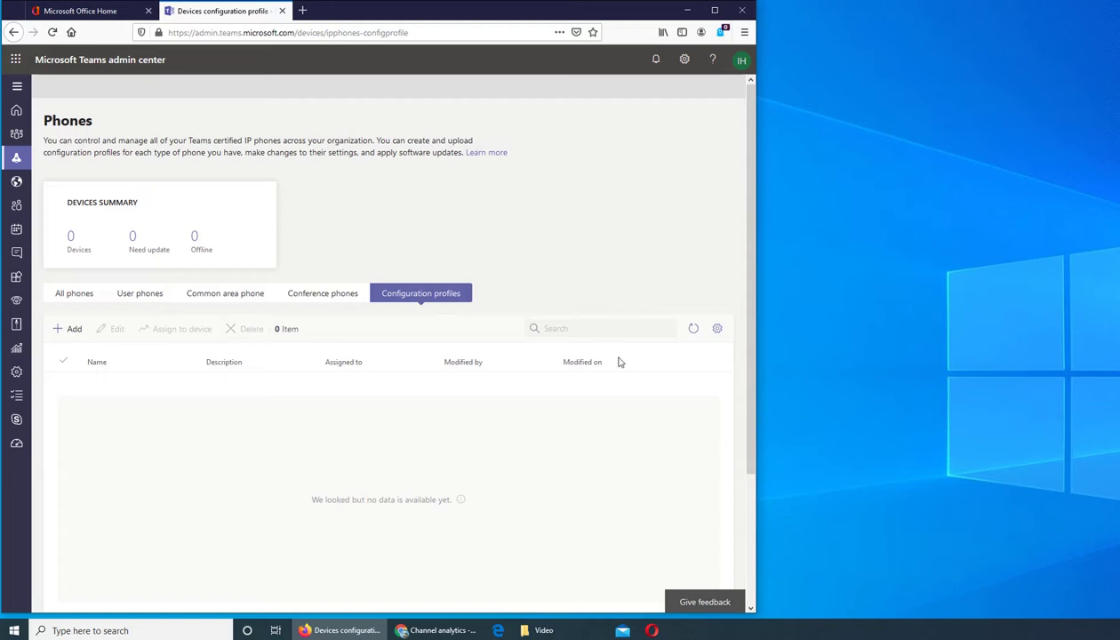
click(66, 329)
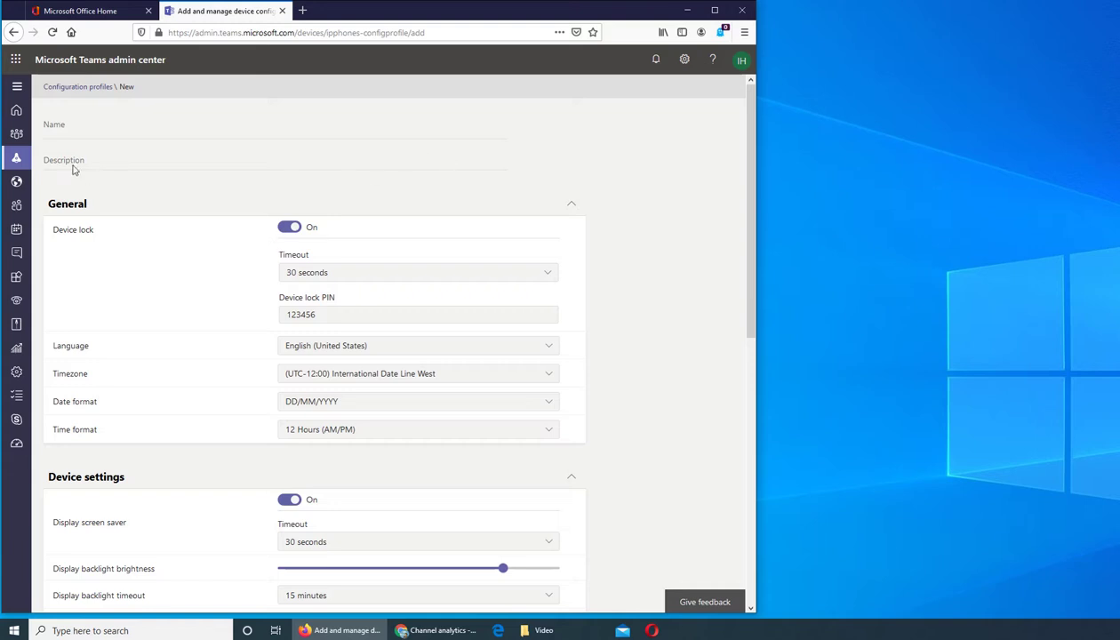
click(54, 127)
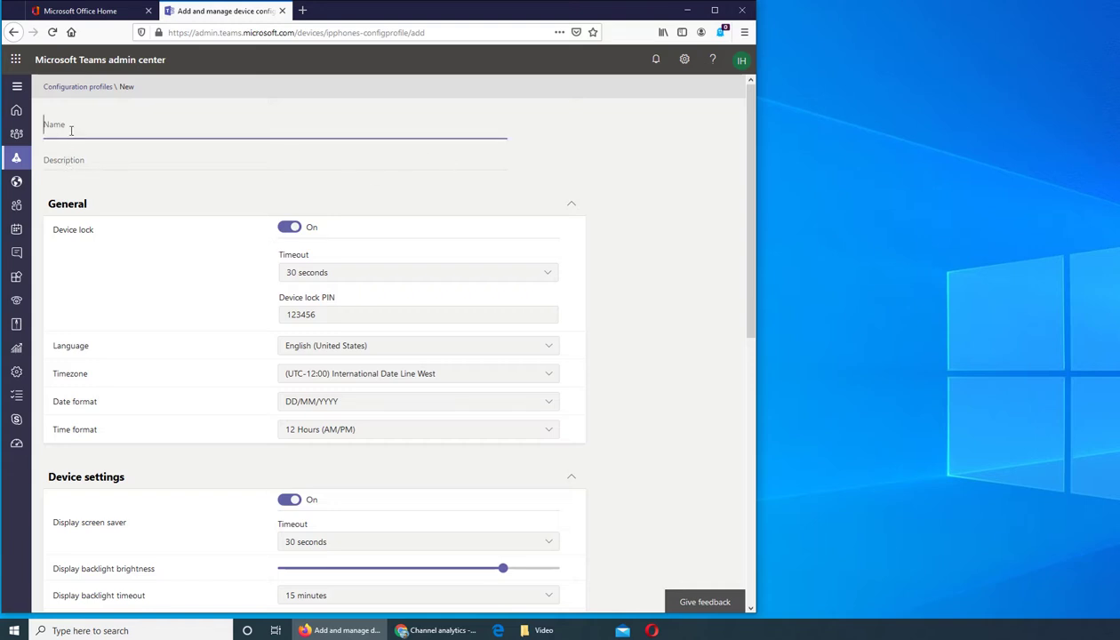
click(63, 157)
scroll(259, 220, down, 3)
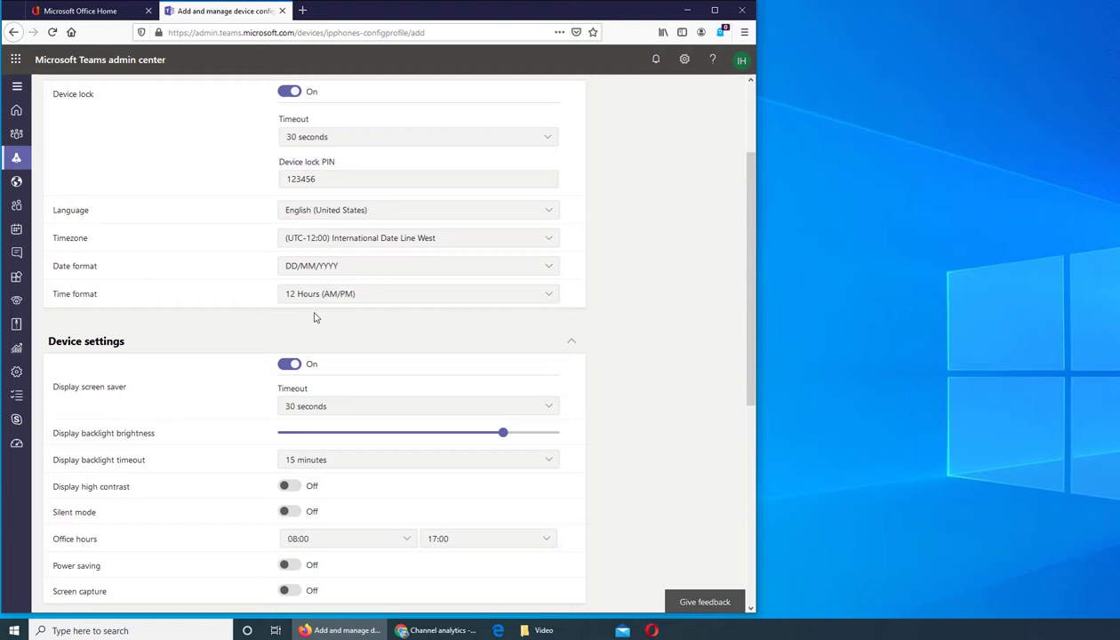
scroll(170, 311, down, 3)
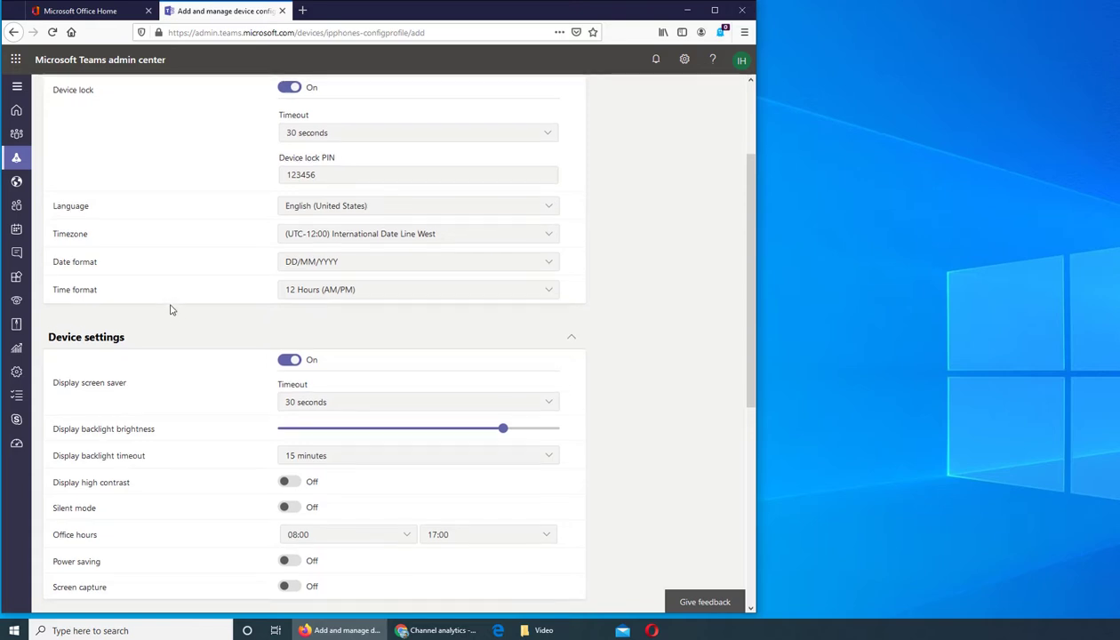
scroll(170, 311, down, 2)
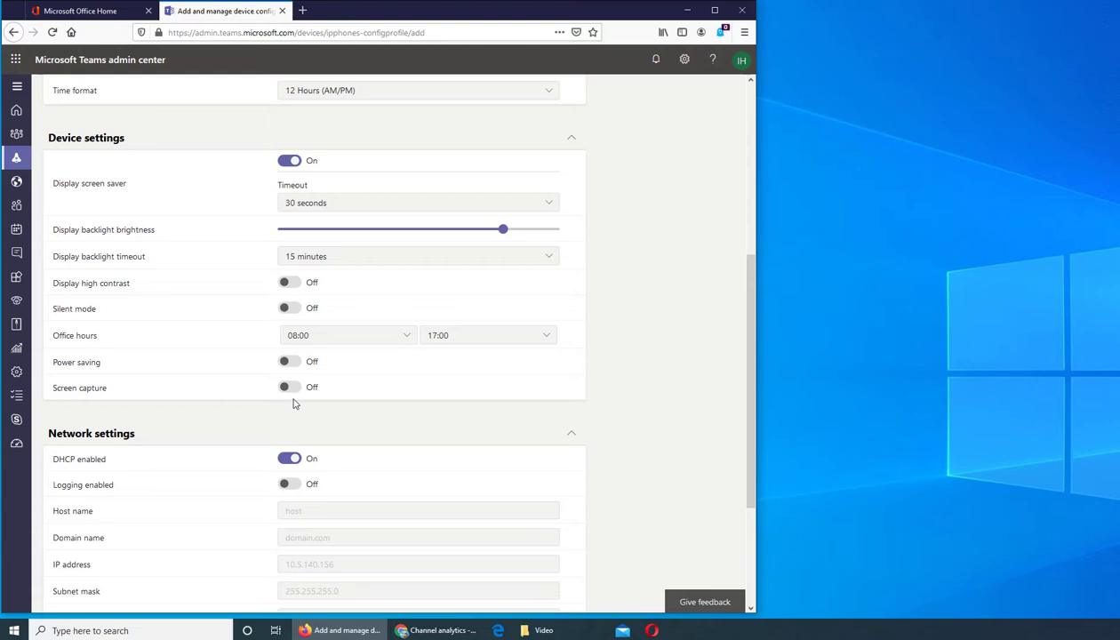
scroll(295, 405, down, 3)
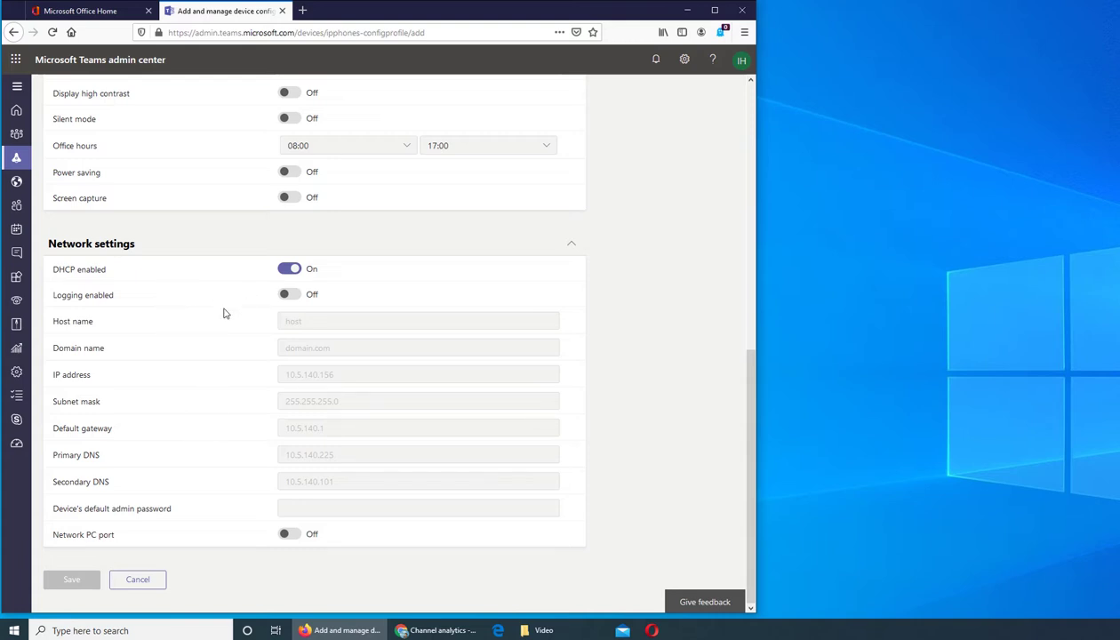
Step: Turn on logging for the new profile, leaving the network PC port off
click(286, 294)
click(300, 320)
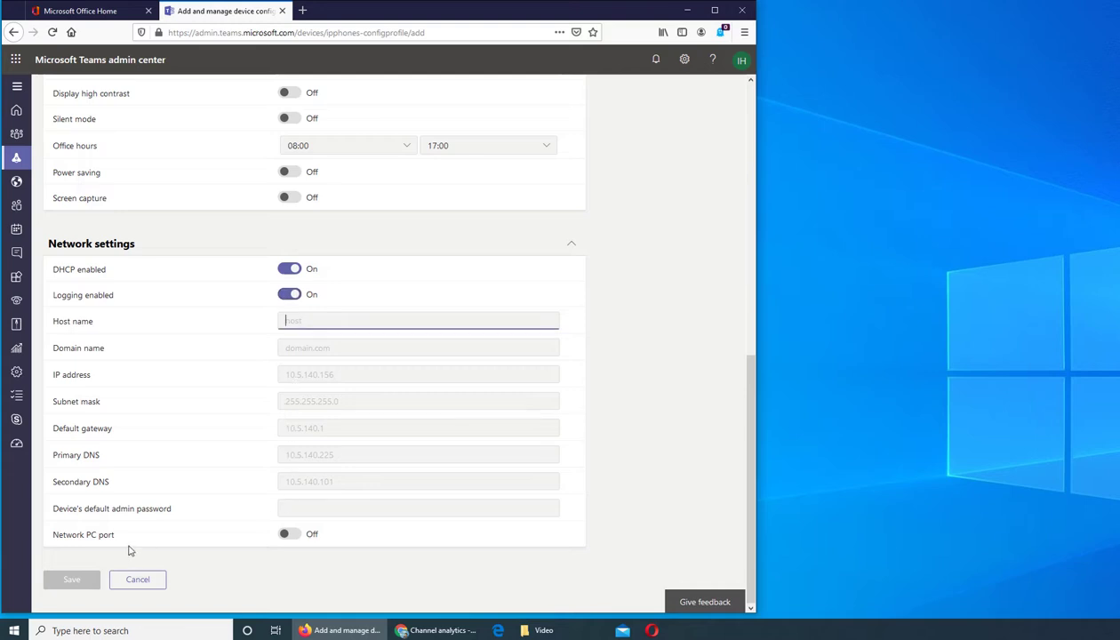
click(290, 533)
click(284, 537)
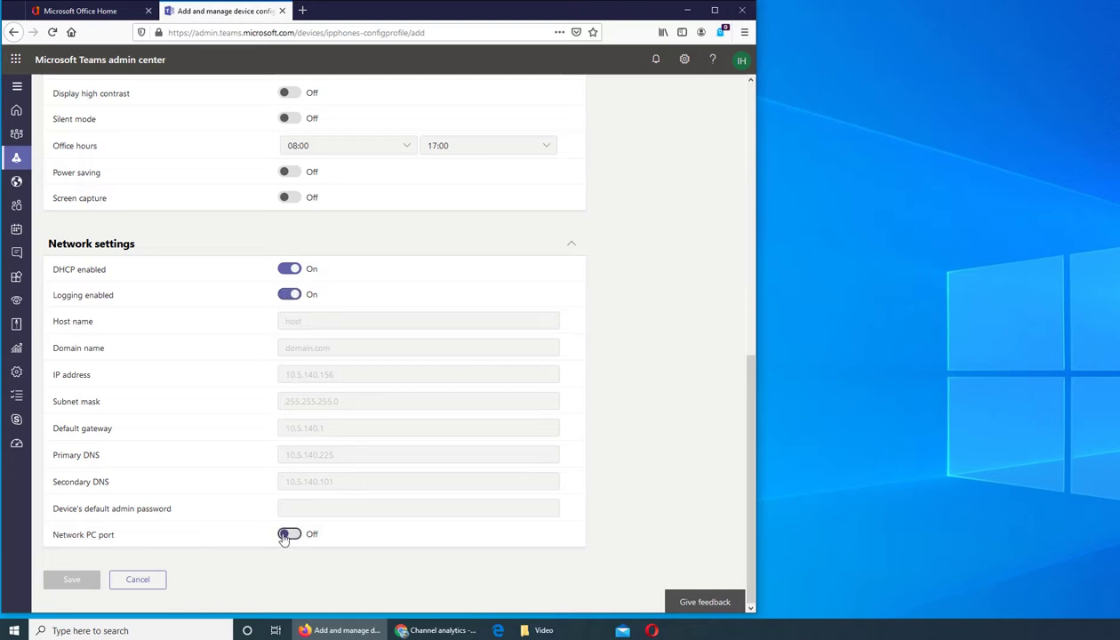
Step: Enter host name chartercom and domain name charter.com in the network settings
click(325, 327)
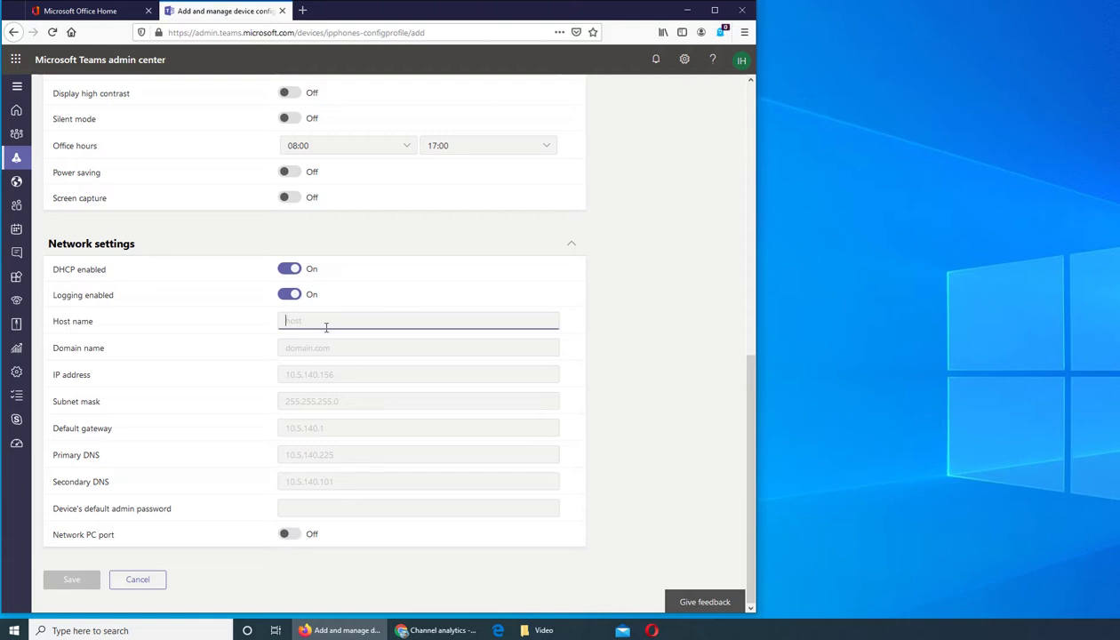
text(chartercom)
key(Tab)
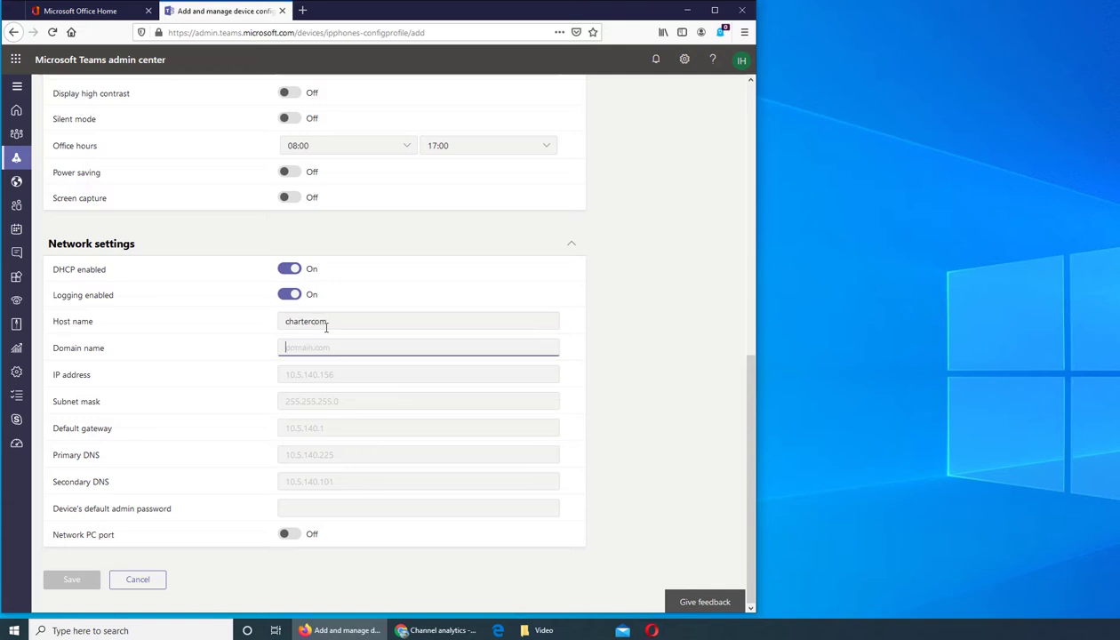
text(charter.com)
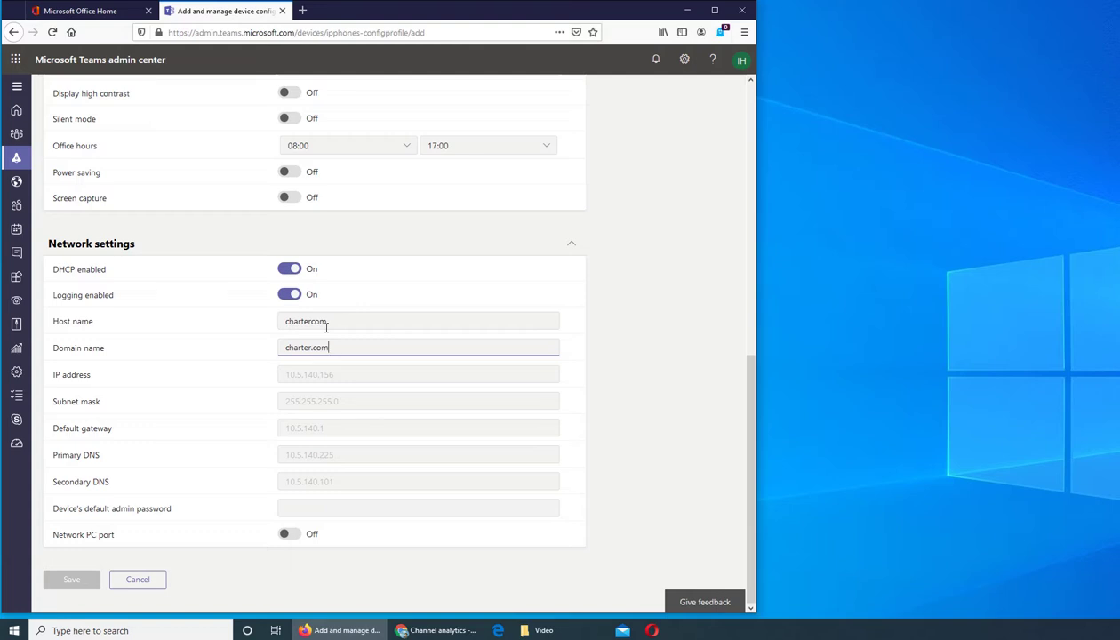
key(Tab)
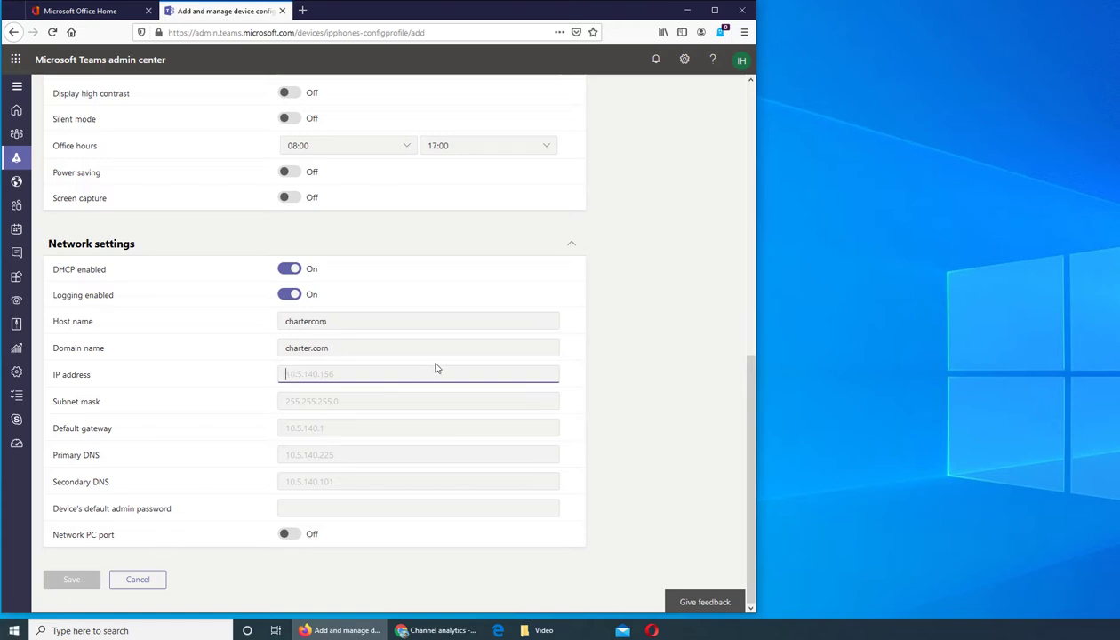
scroll(435, 367, up, 10)
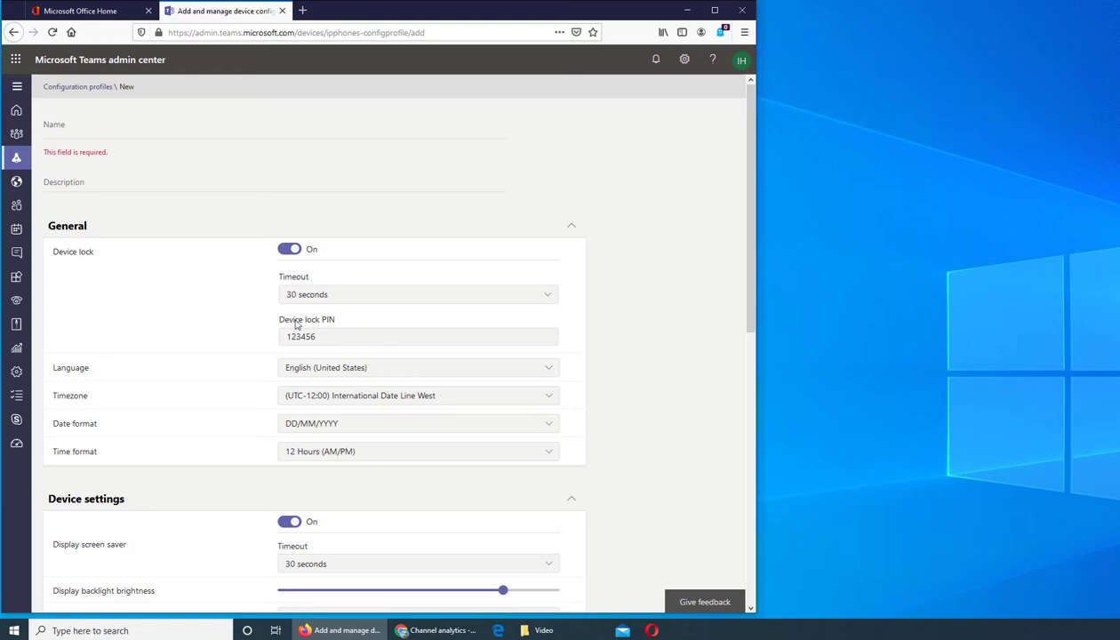
click(65, 131)
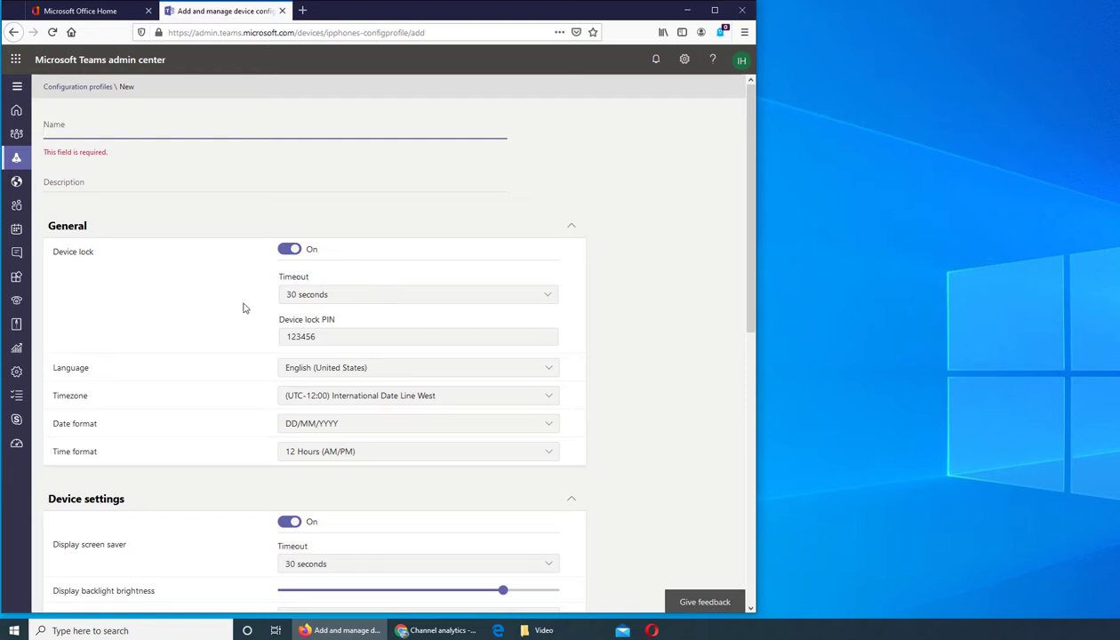
scroll(250, 311, down, 5)
scroll(249, 311, down, 2)
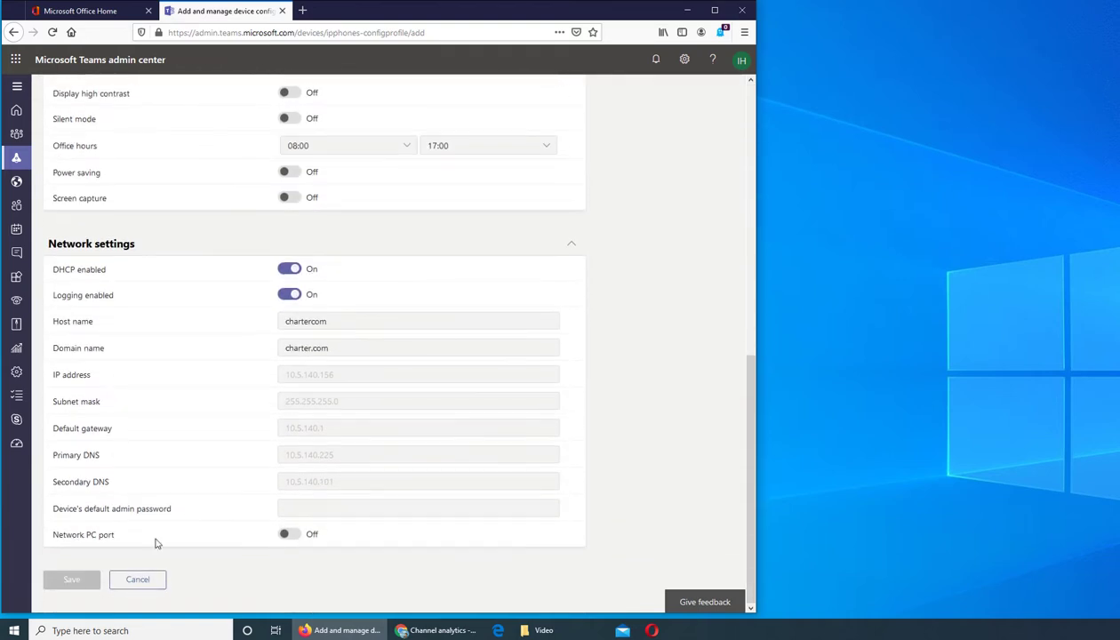
Step: Cancel the unsaved profile and return to the empty Configuration profiles list
click(130, 578)
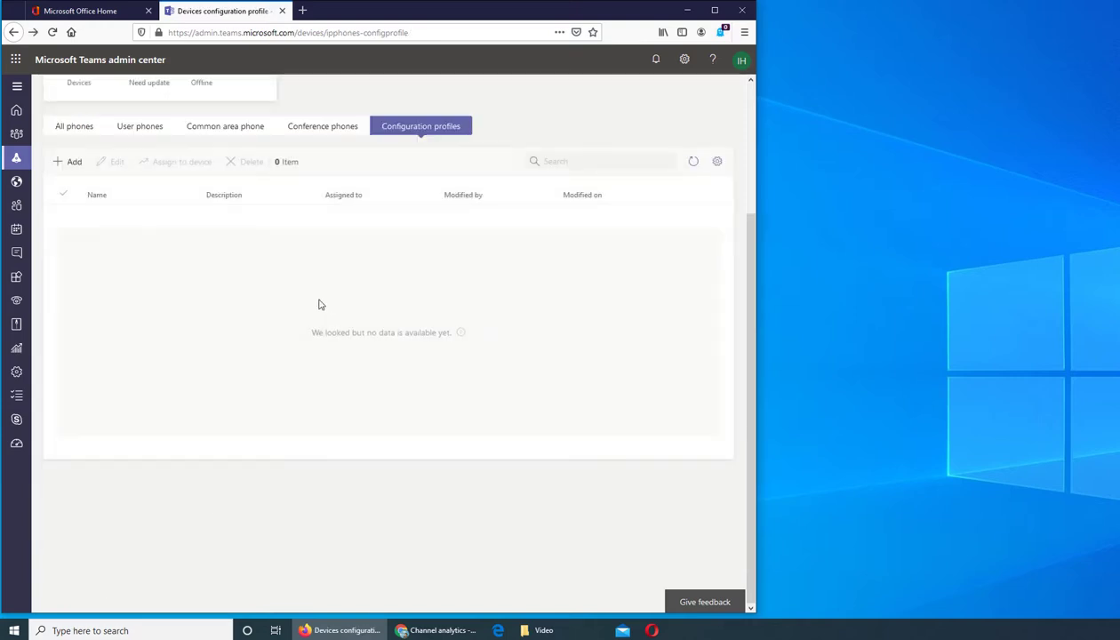
scroll(378, 356, up, 3)
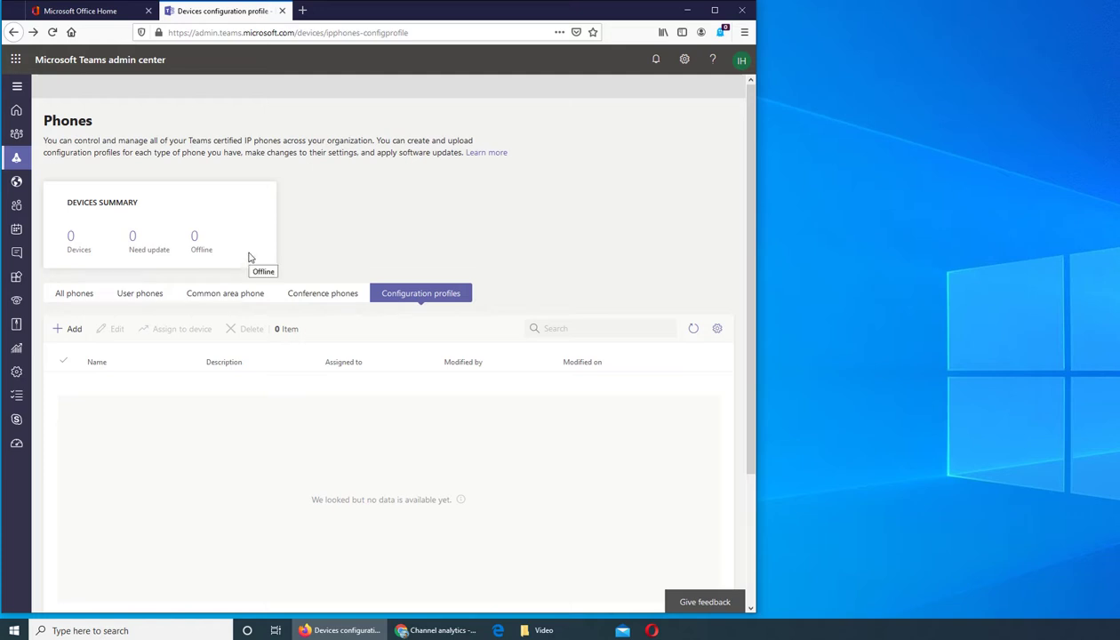
Step: Go to Devices > Collaboration bars and show its empty Configuration profiles list
mouse_move(16, 160)
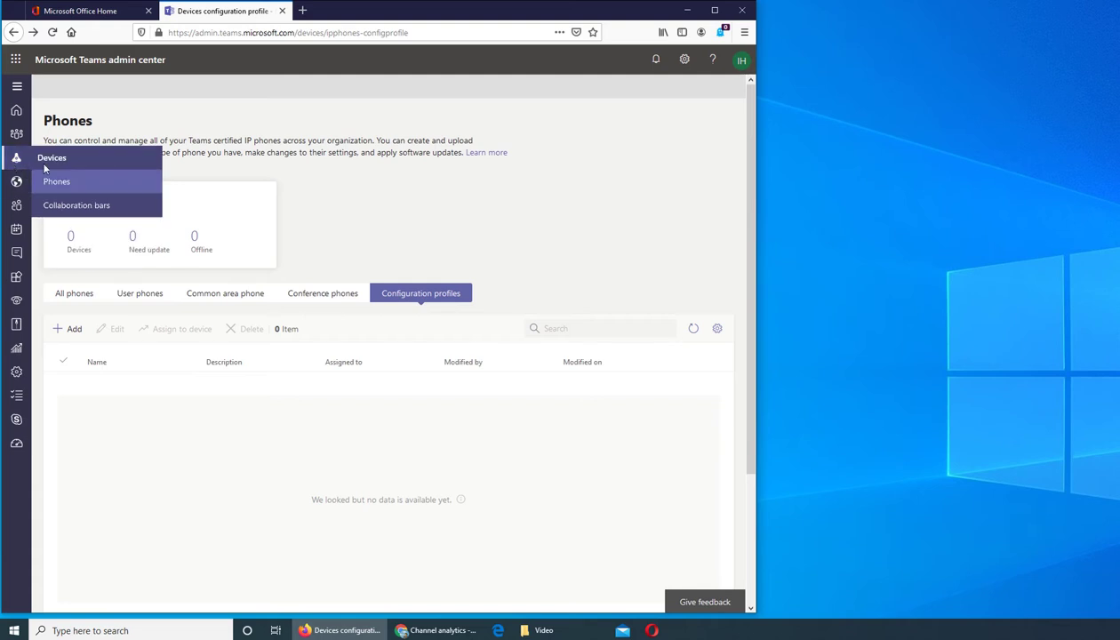
click(75, 206)
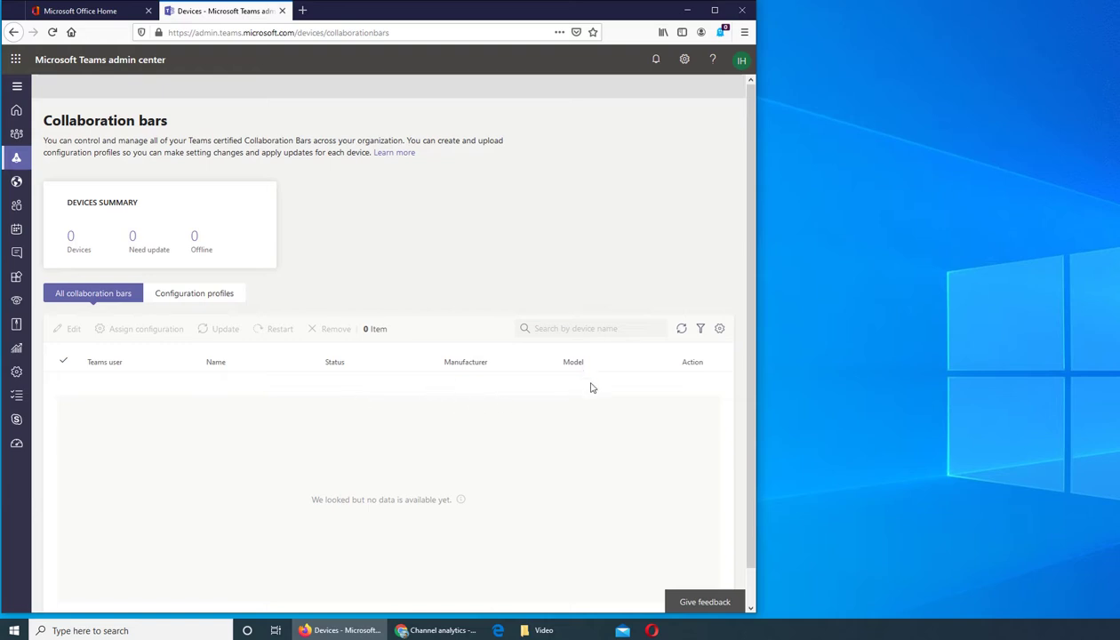
click(693, 363)
click(197, 296)
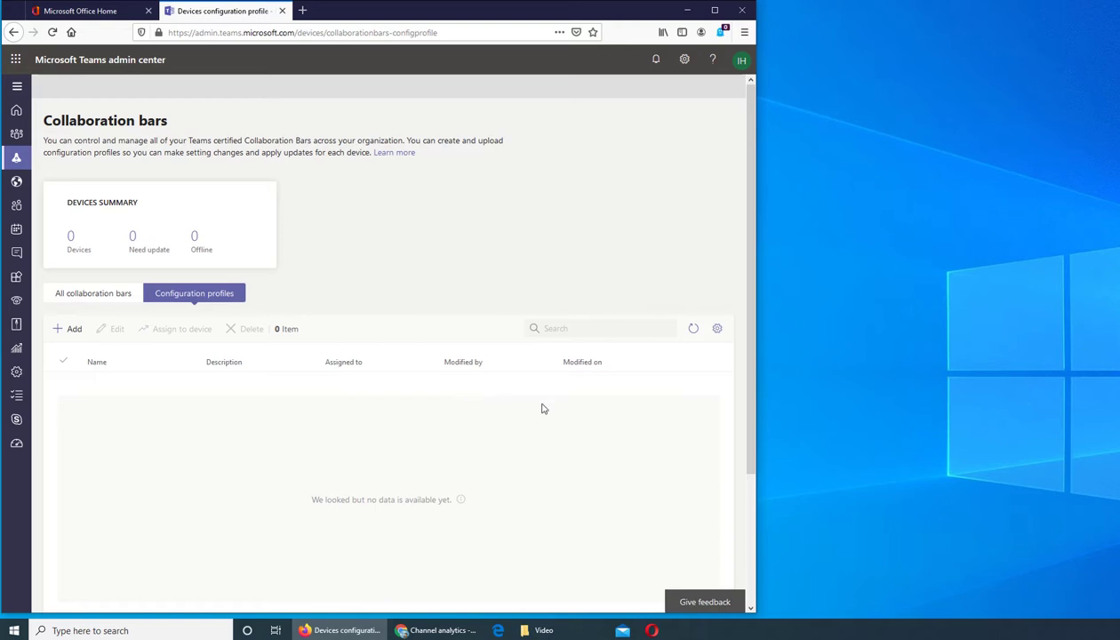
click(64, 328)
scroll(219, 541, down, 10)
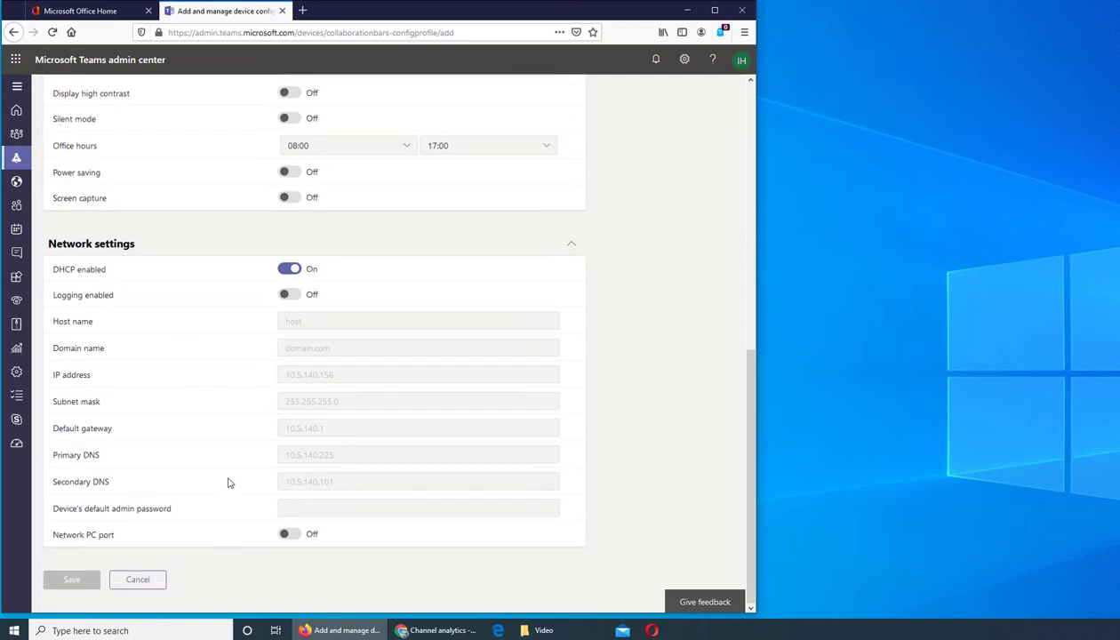
click(138, 578)
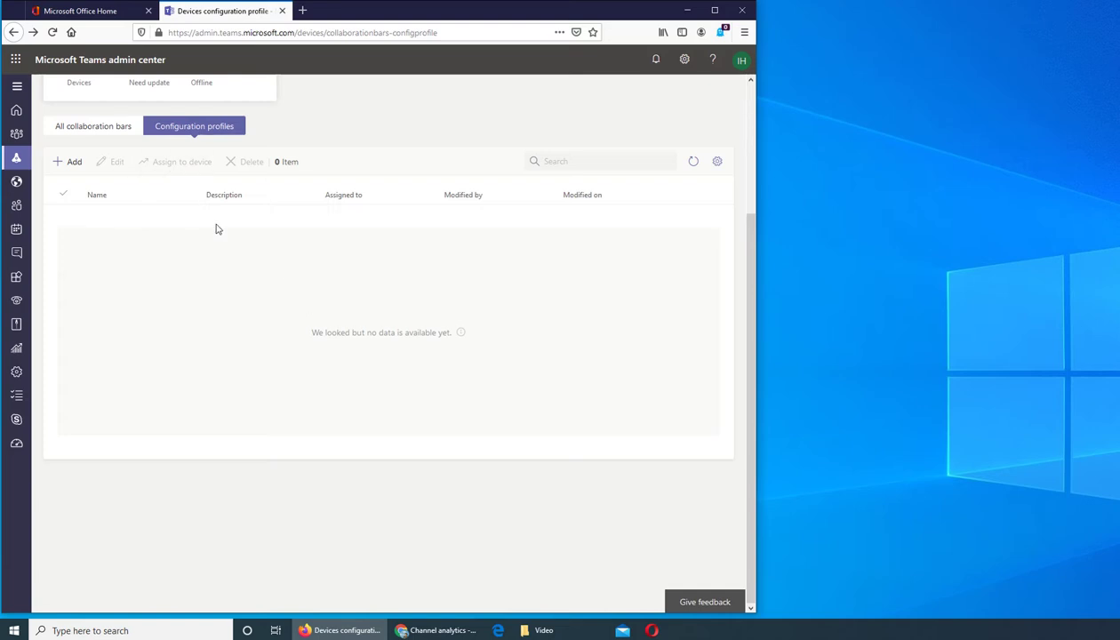
mouse_move(29, 149)
click(717, 162)
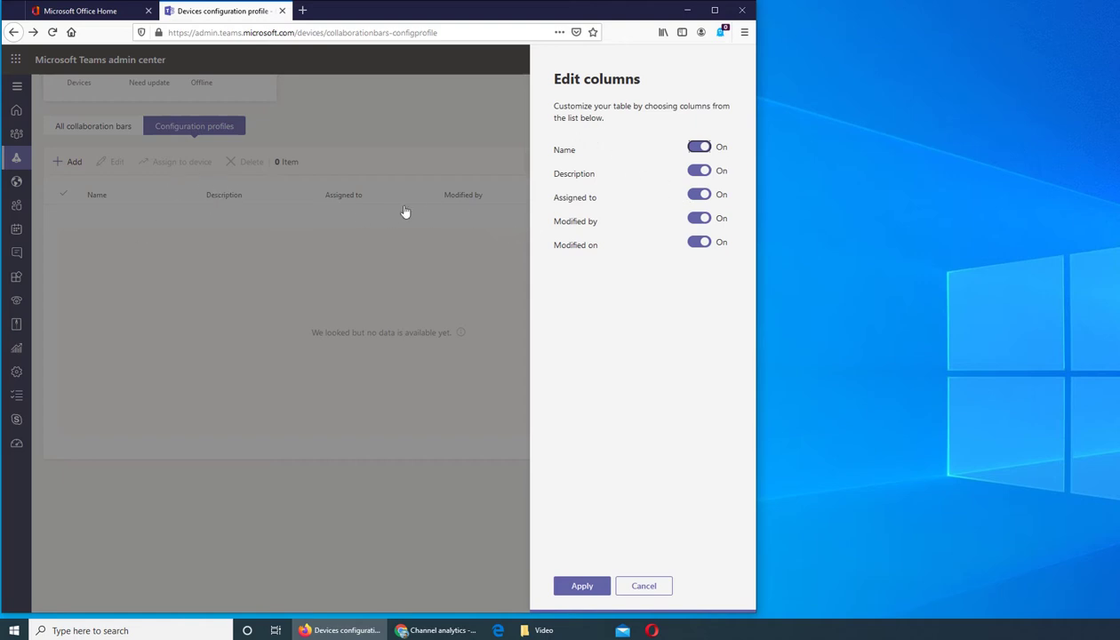
click(643, 586)
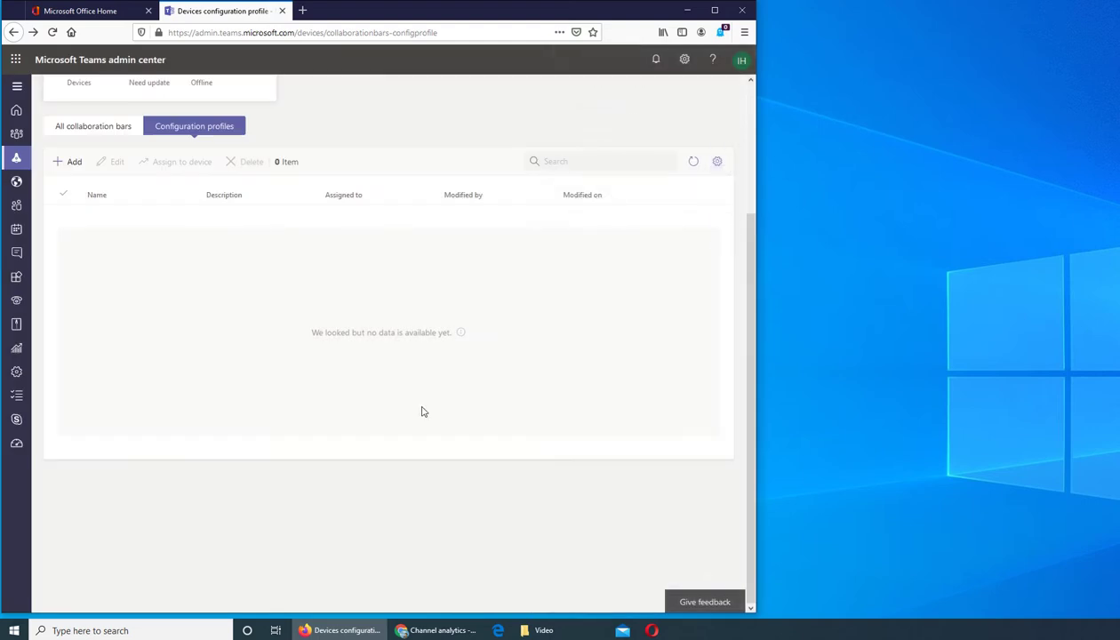
scroll(417, 406, up, 3)
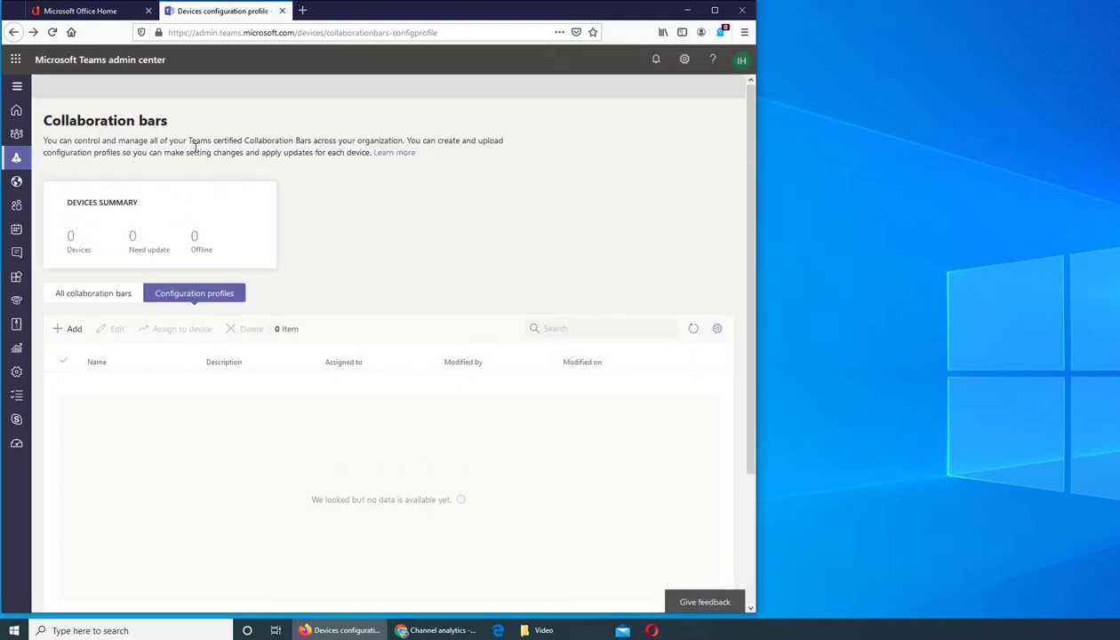
mouse_move(18, 162)
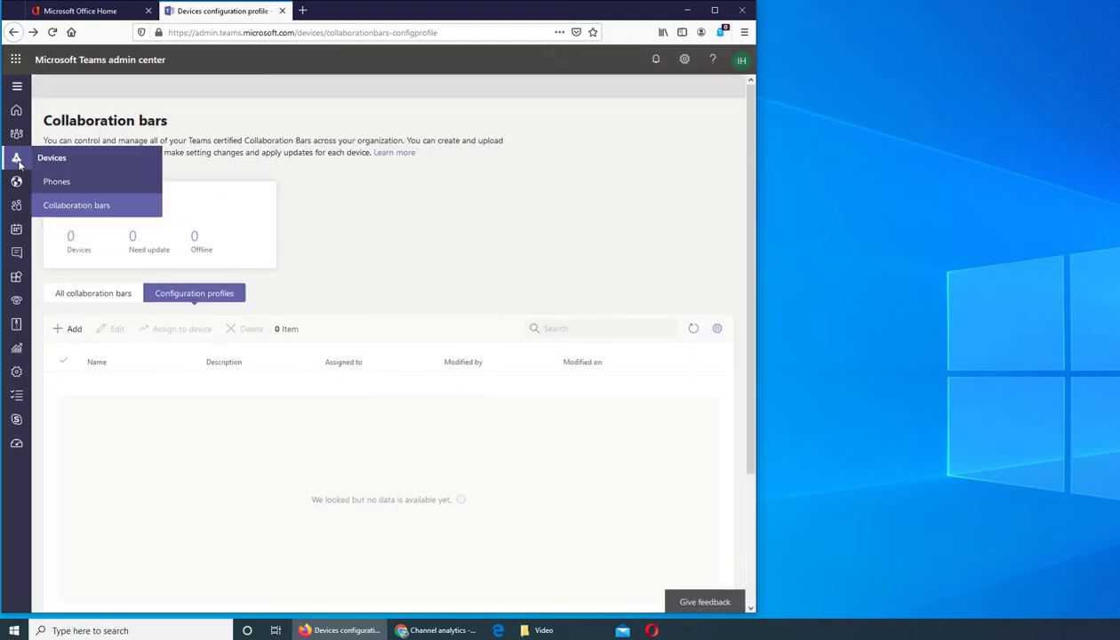